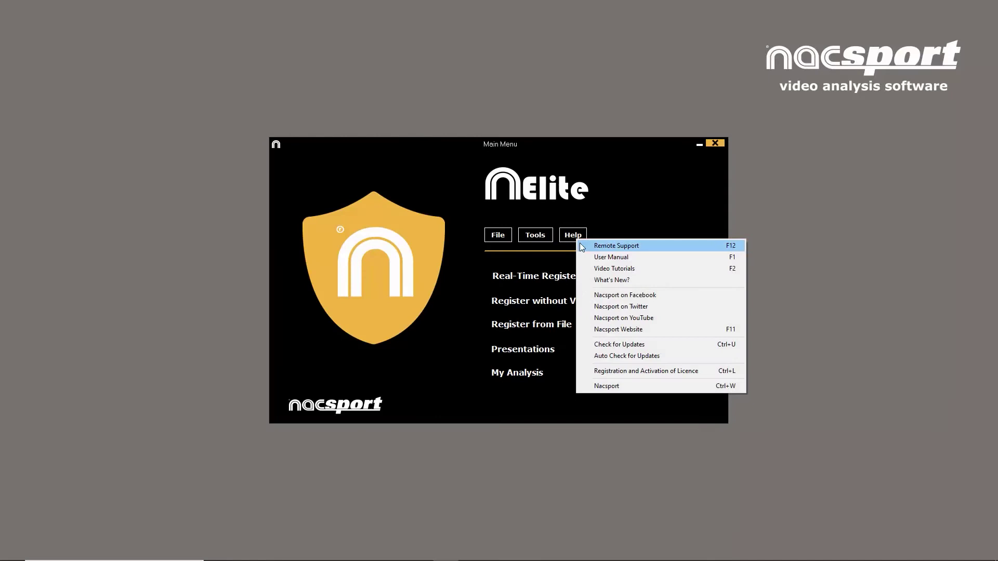
Check Nacsport Elite for updates and confirm version 7.4.0 is current.
click(614, 345)
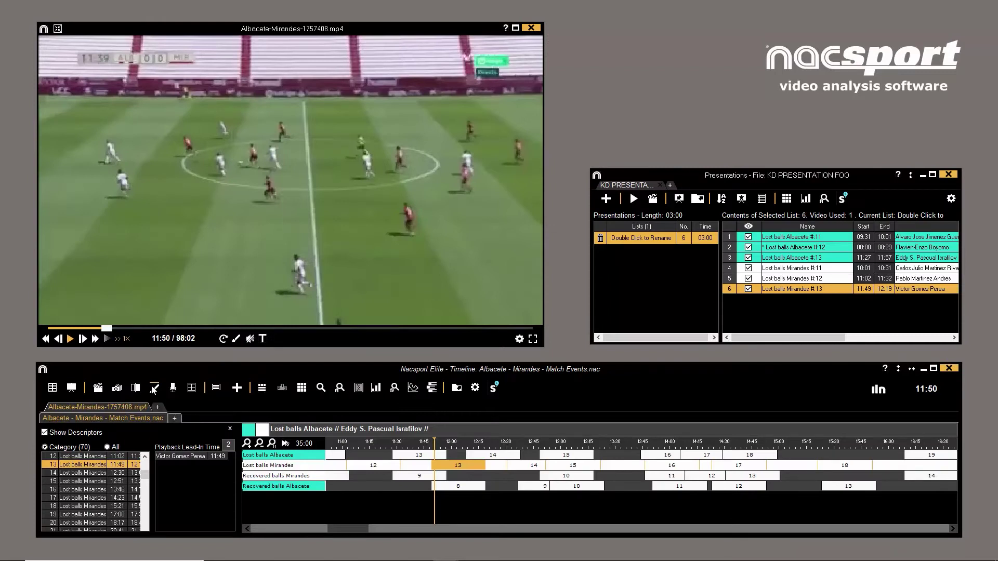
Open the clip frame in KlipDraw Basic and draw blue ellipses around the player at the bottom.
click(154, 388)
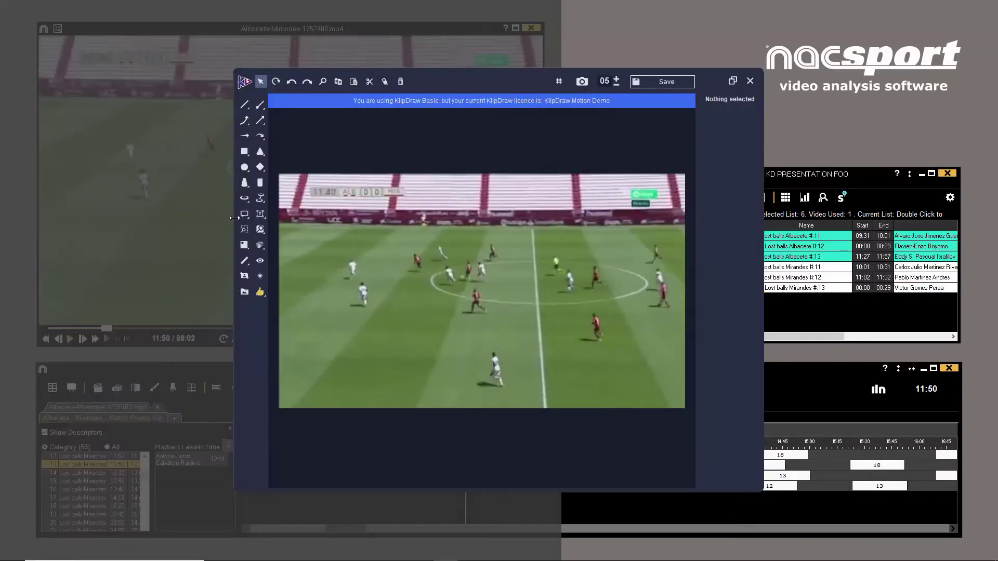
click(245, 198)
click(495, 376)
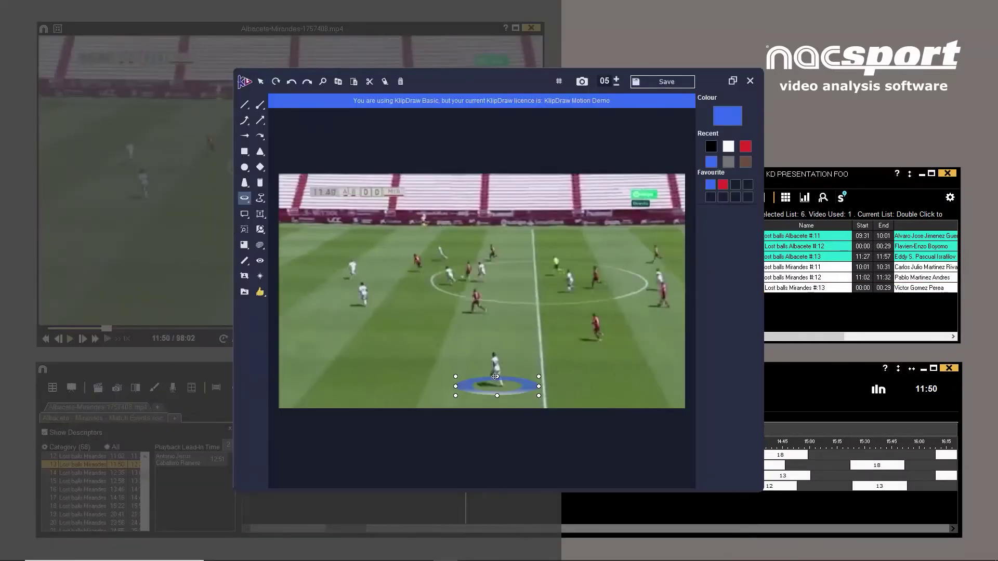
click(370, 315)
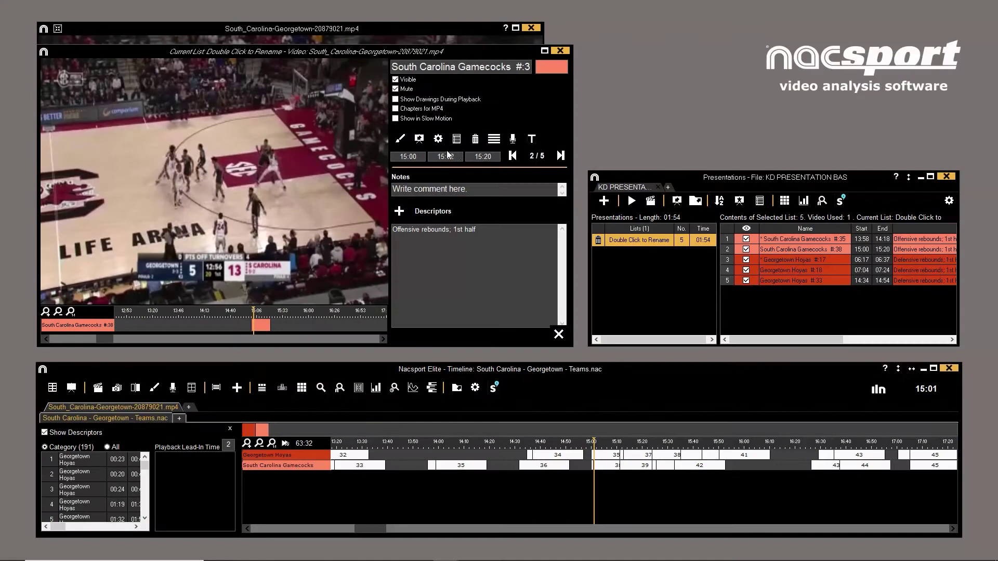
Open the Lost balls Albacete #:12 clip in KlipDraw Animate, Motion, then Basic.
click(400, 139)
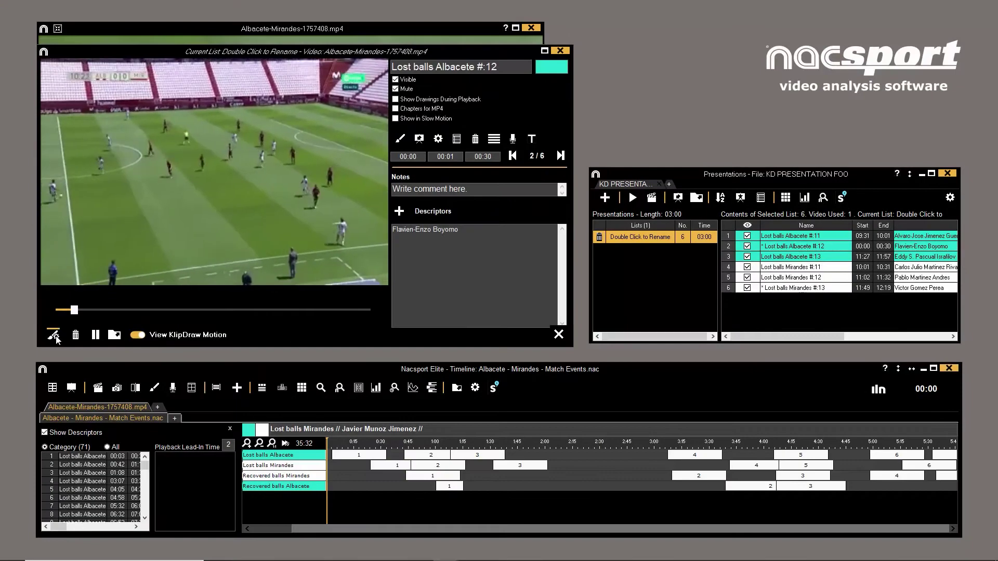
click(54, 335)
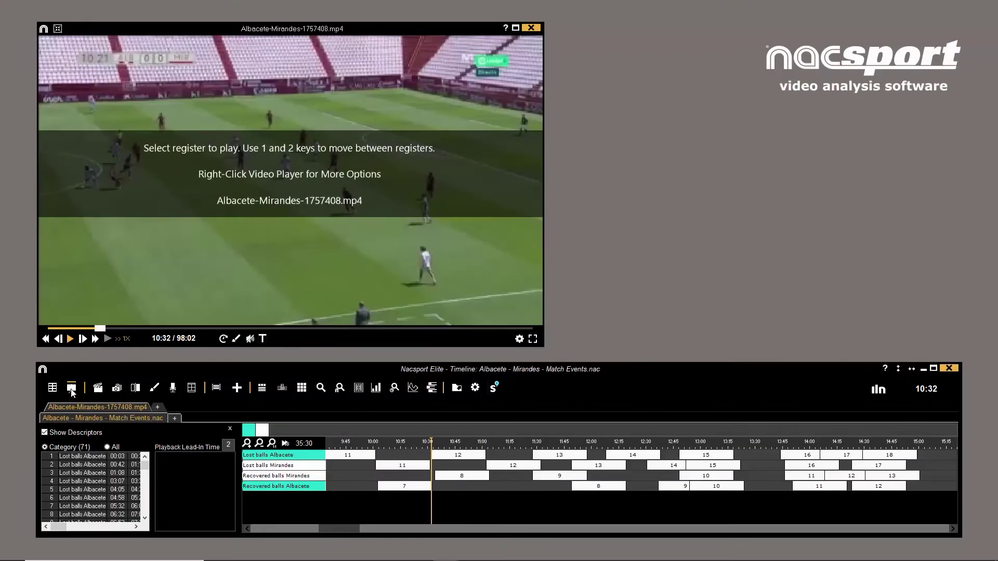
click(72, 389)
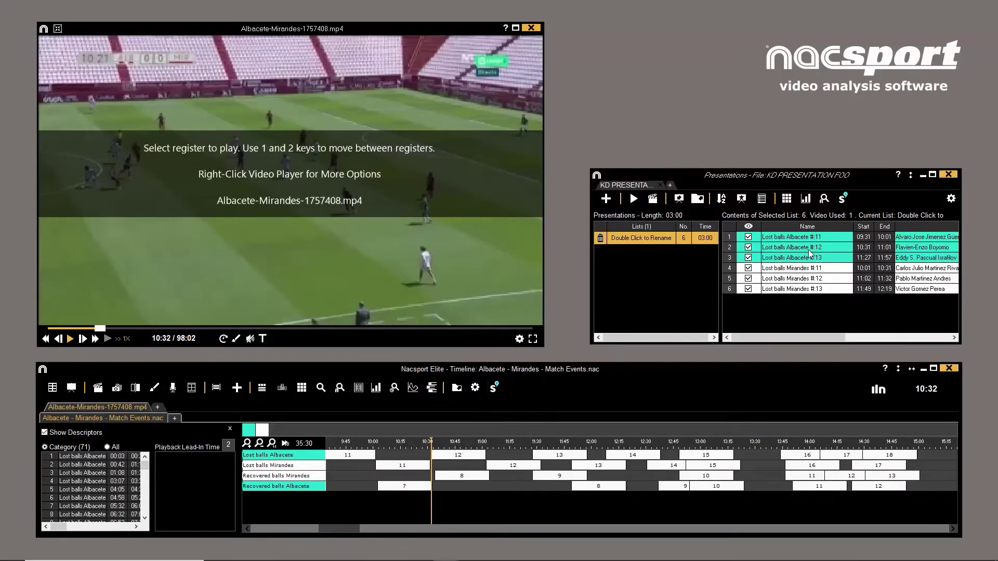
double_click(810, 255)
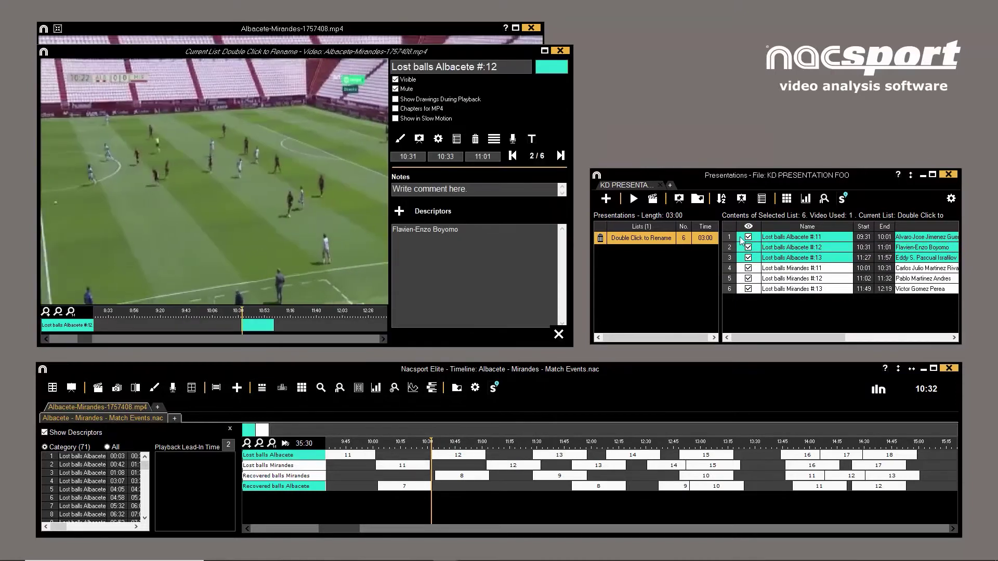
click(399, 139)
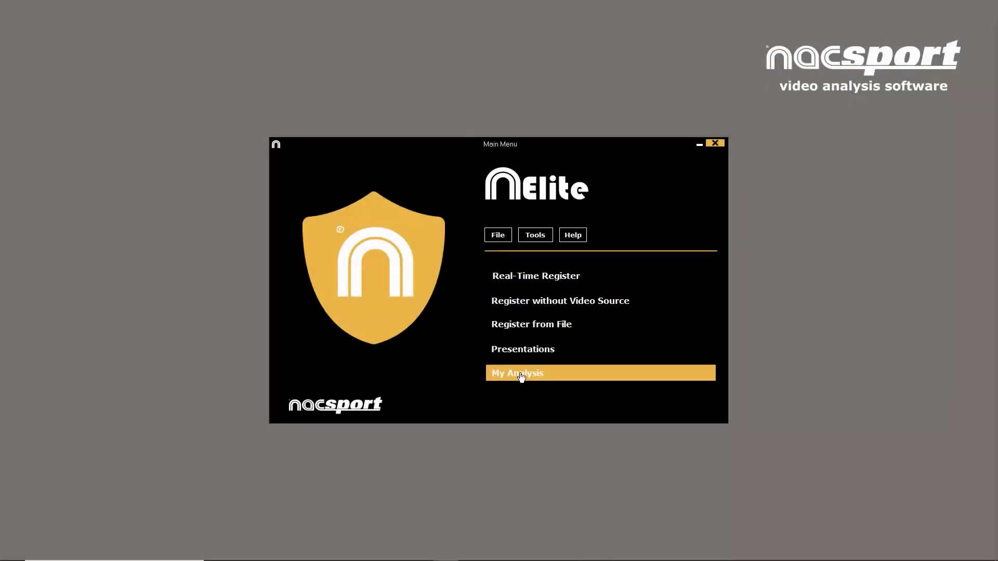
Load the Players.nac analysis, open KD PRESENTATION ICE.pre and play its first clip.
click(521, 374)
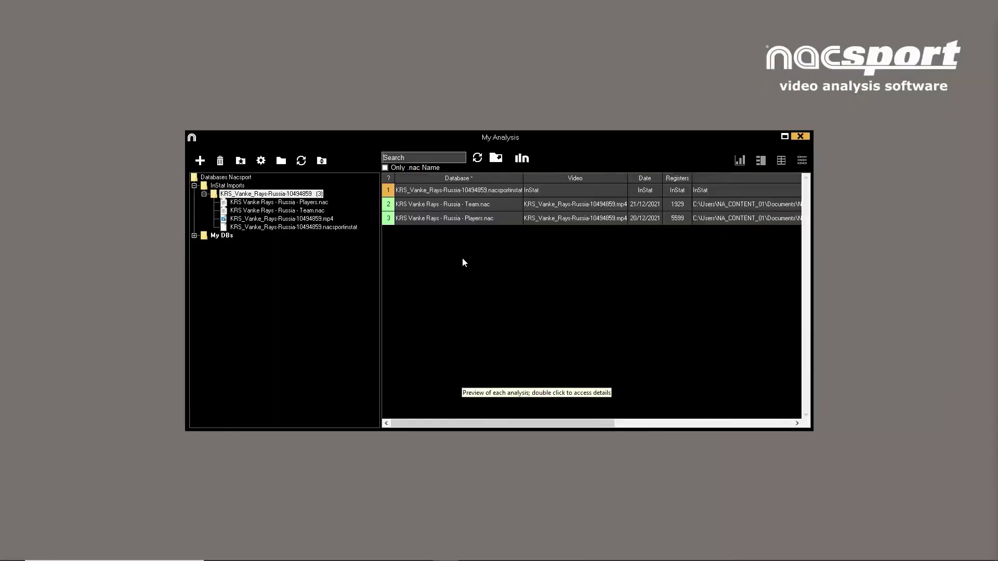
double_click(463, 219)
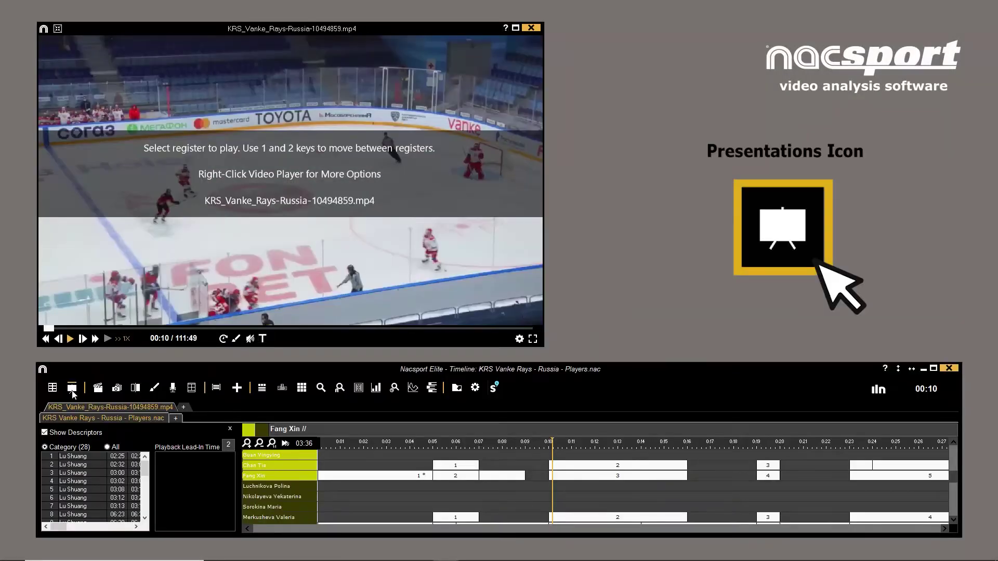
click(72, 390)
click(102, 410)
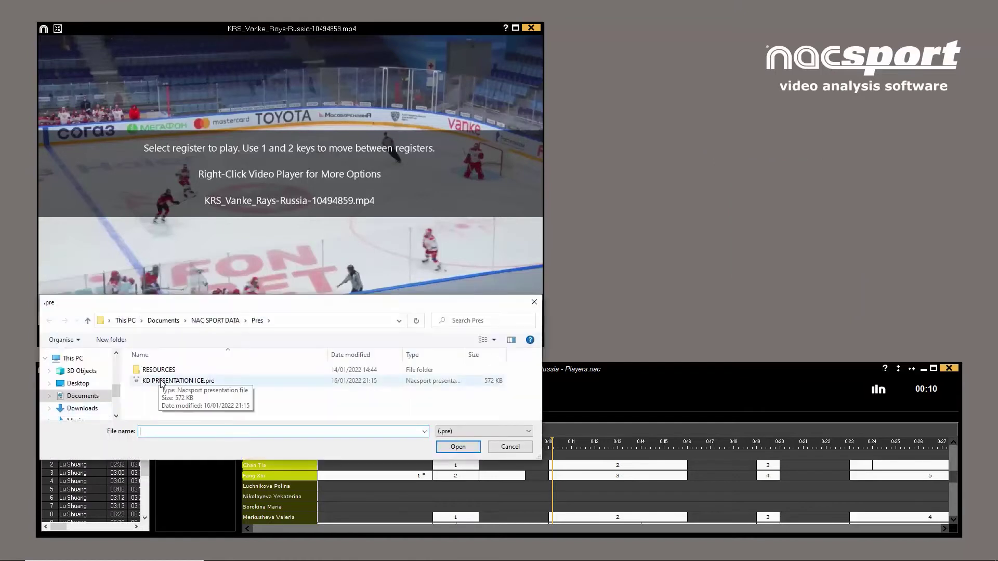
double_click(161, 383)
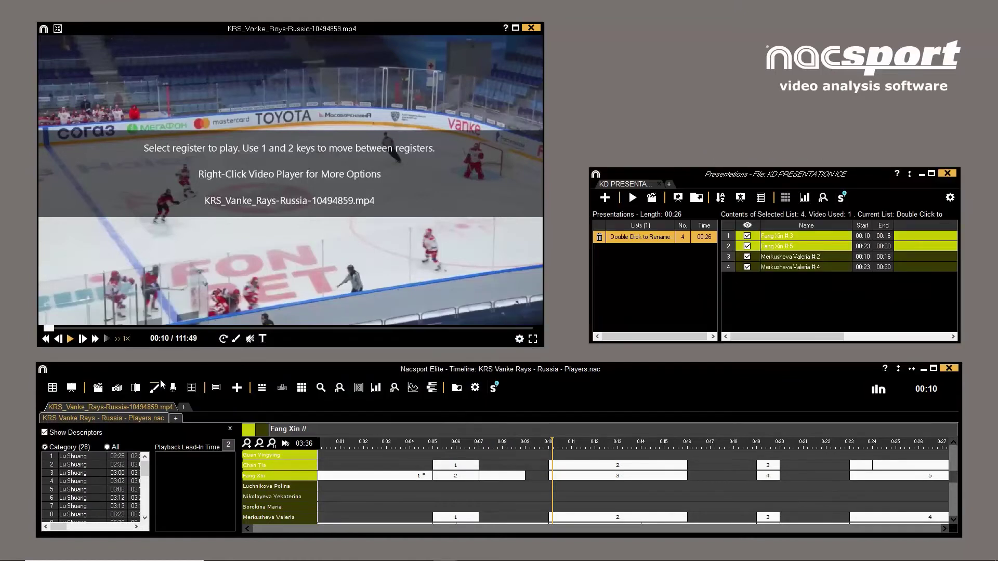
double_click(785, 239)
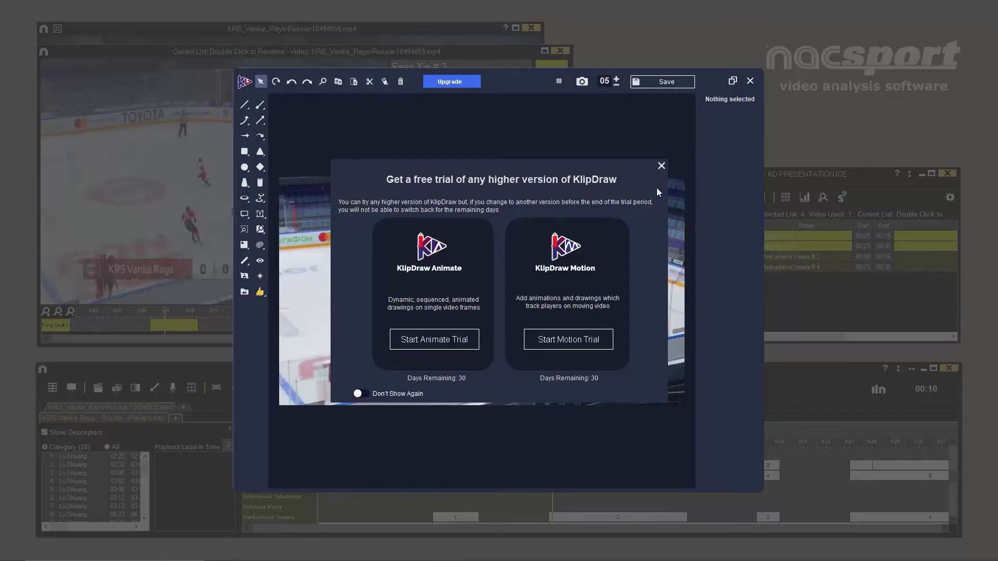
Dismiss the trial offer and close KlipDraw, answering No to saving the drawing.
click(661, 165)
click(751, 81)
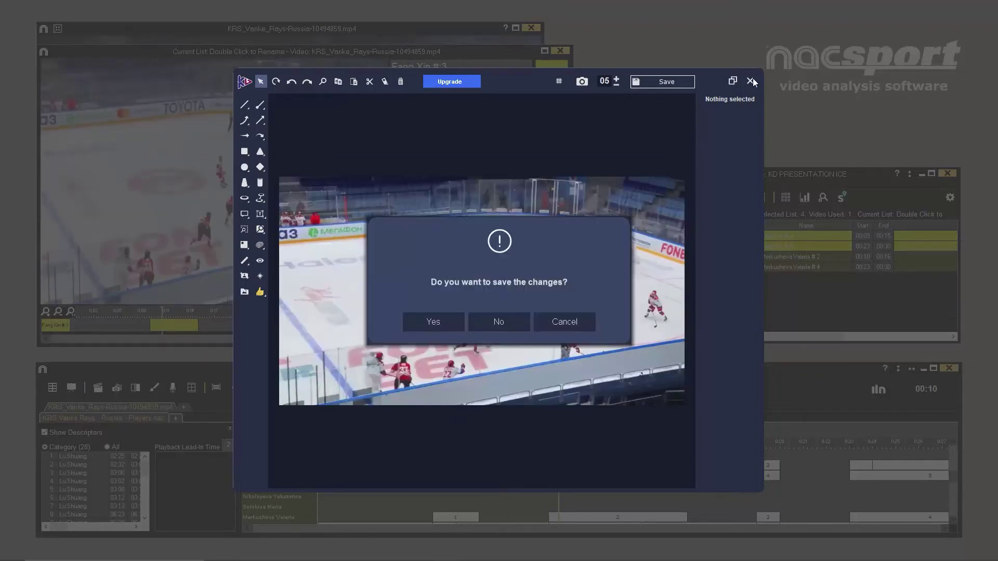
click(497, 326)
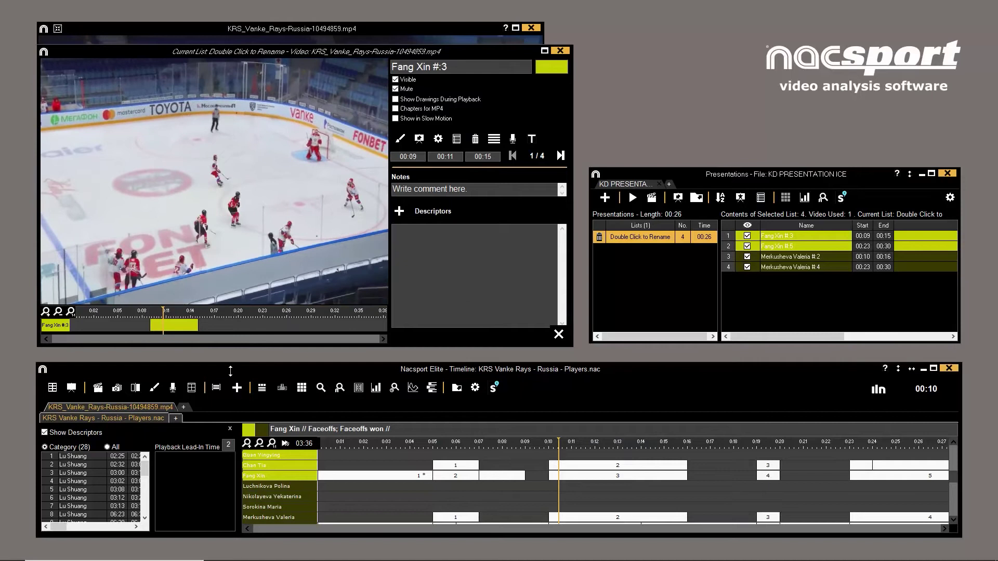
Close the clip player with Esc and open the current hockey frame in KlipDraw.
key(Escape)
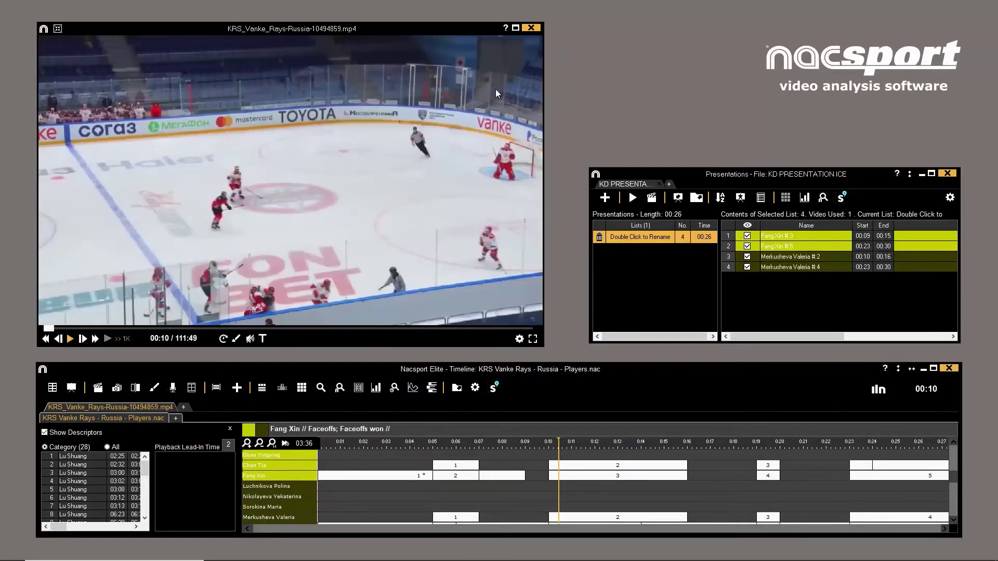
click(236, 340)
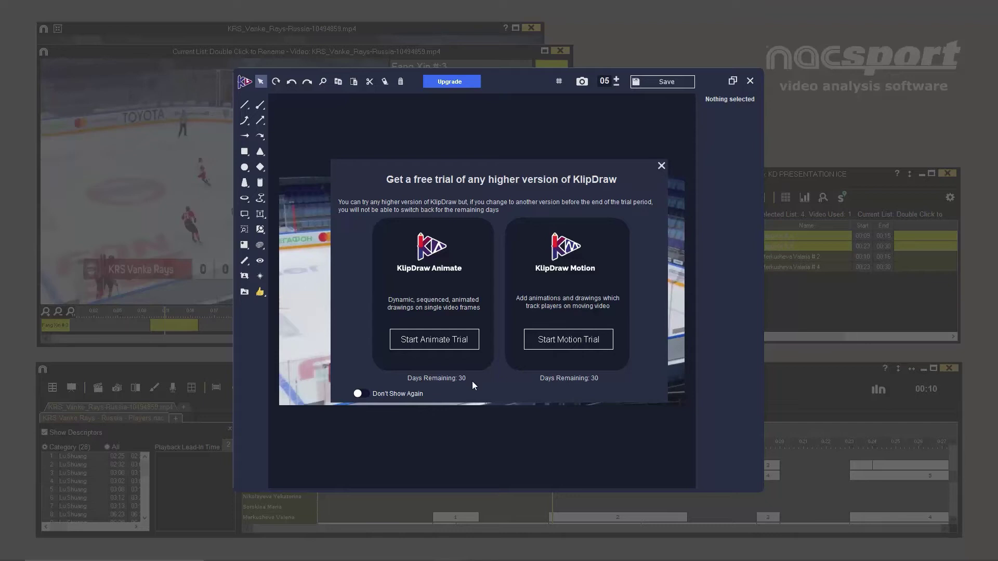
Close the free-trial offer, then bring up the KlipDraw upgrade offer again.
click(357, 393)
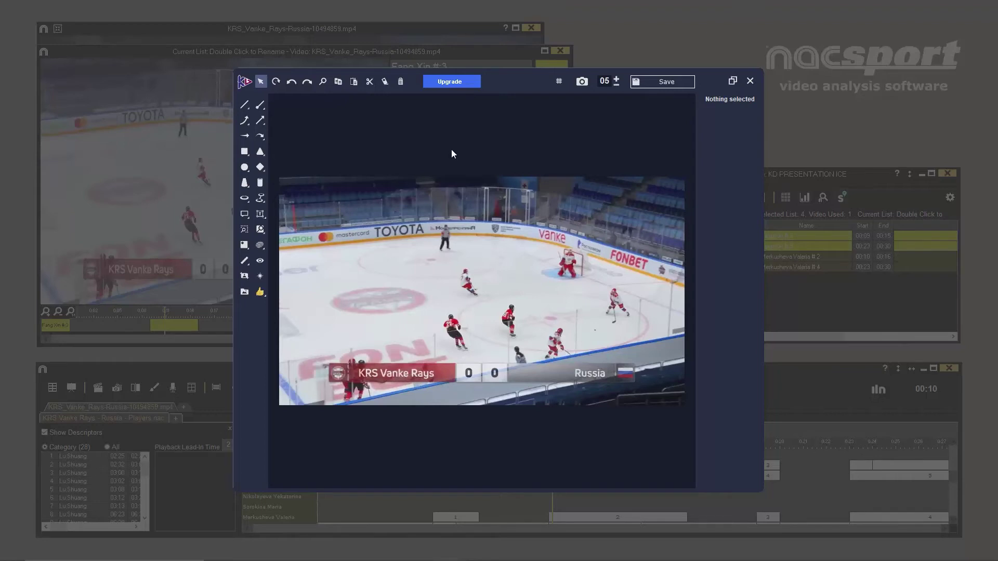
click(454, 83)
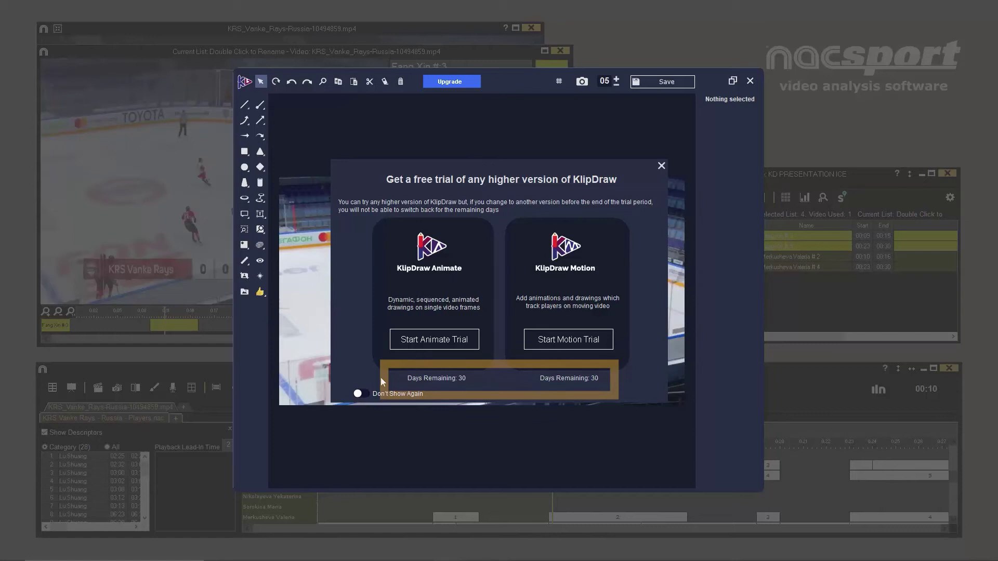
Start the 30-day Animate trial, switch to the Motion trial, then open the first basketball clip.
click(423, 338)
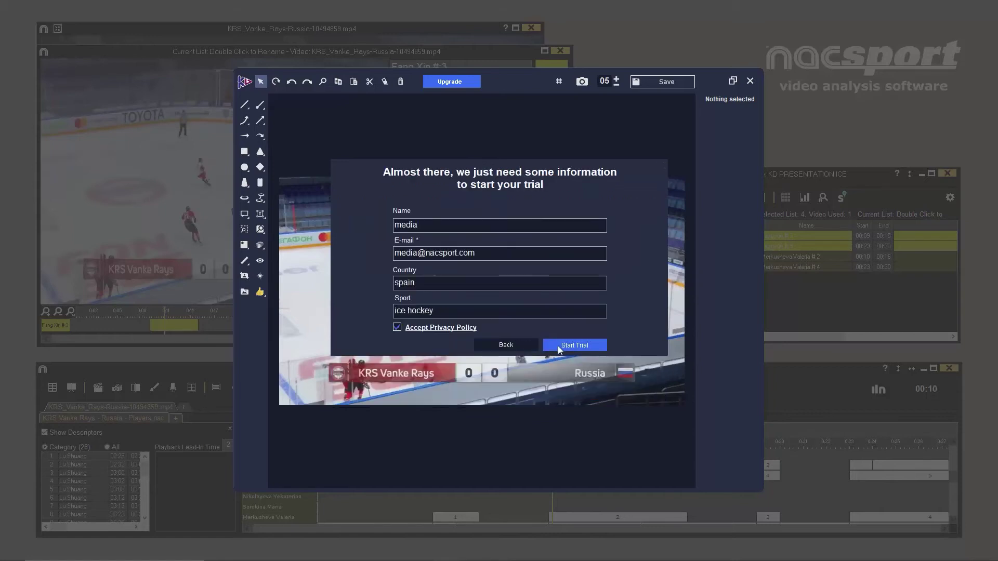
click(557, 345)
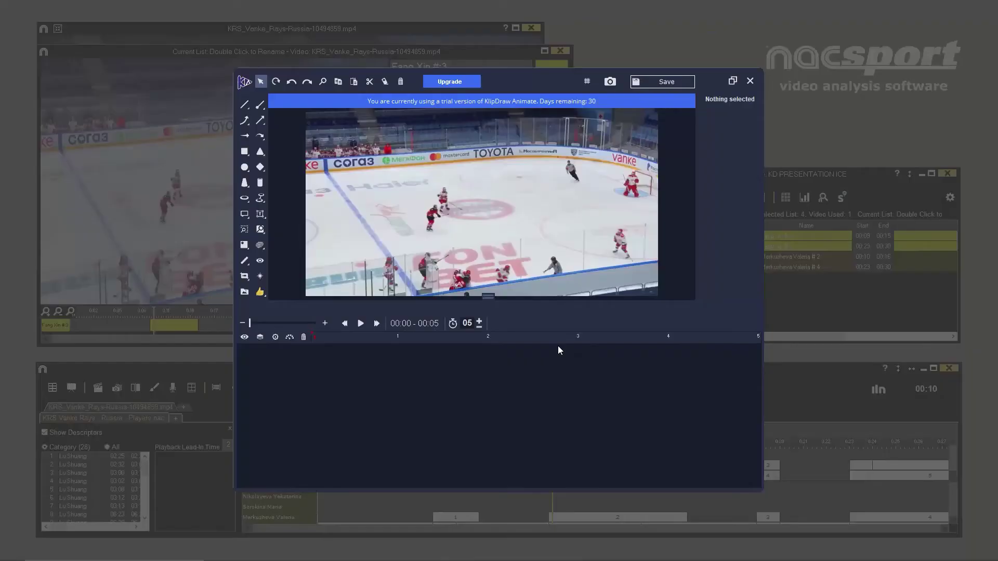
click(446, 82)
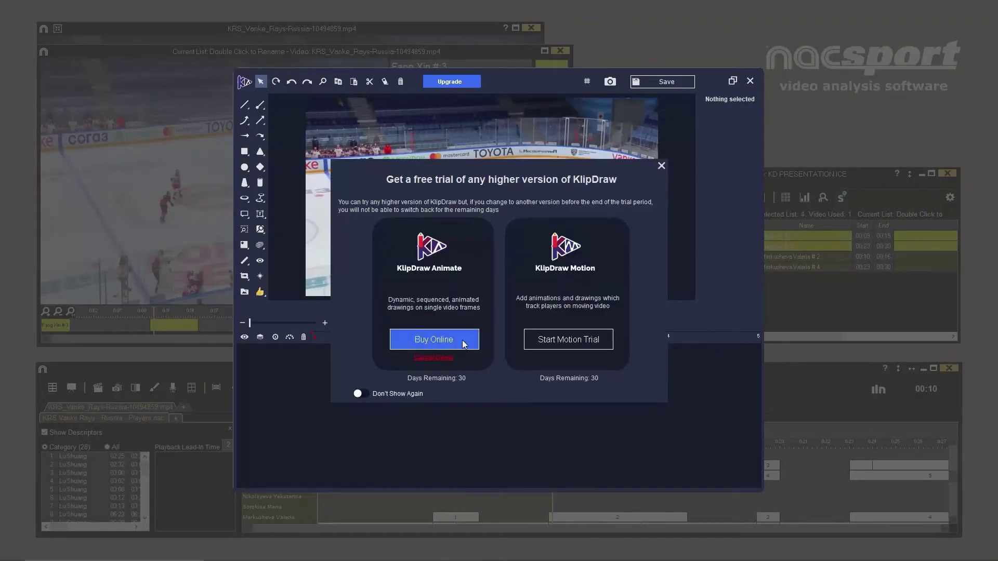
click(549, 347)
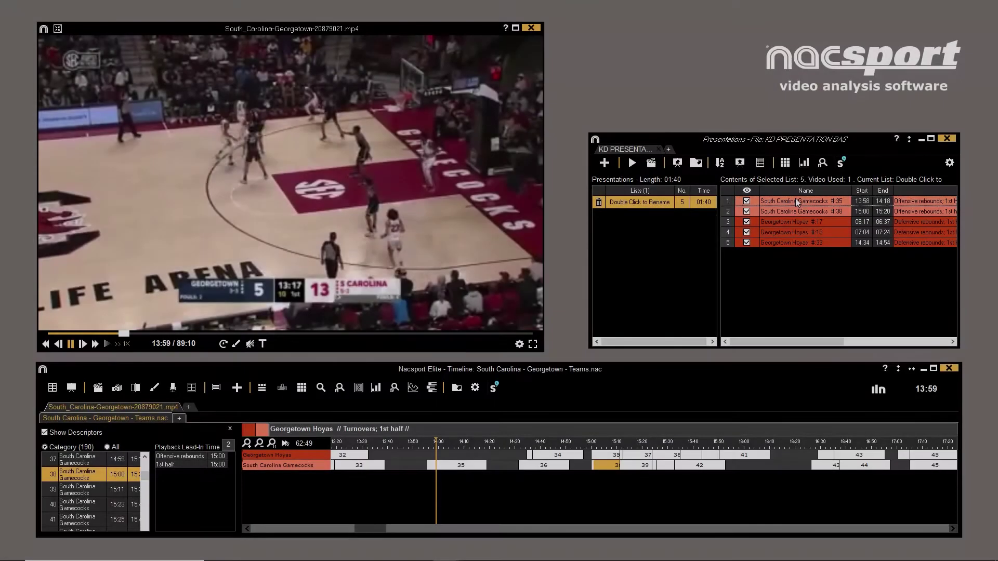
double_click(795, 201)
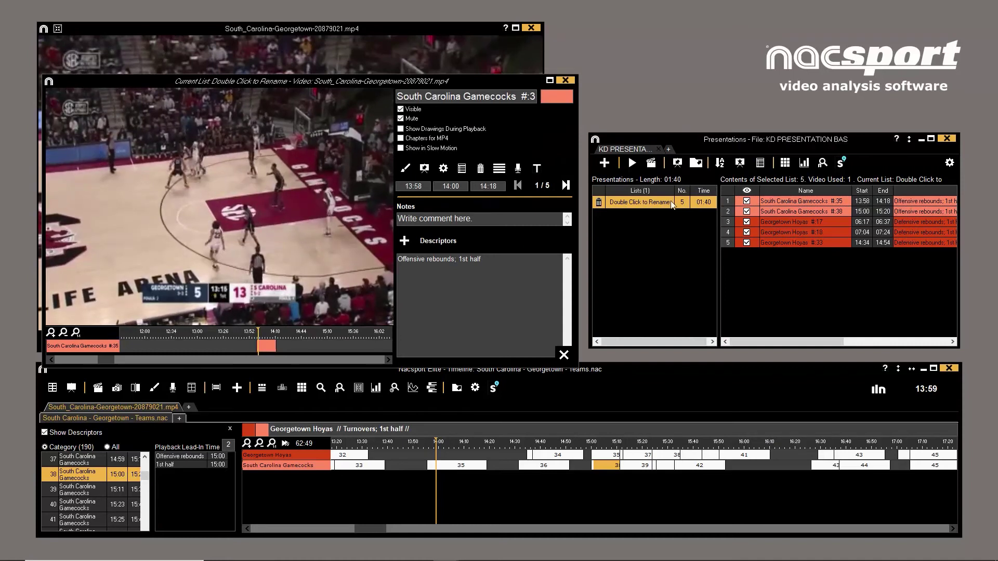
Open the basketball clip in KlipDraw and set its trial offer to Don't Show Again.
click(406, 170)
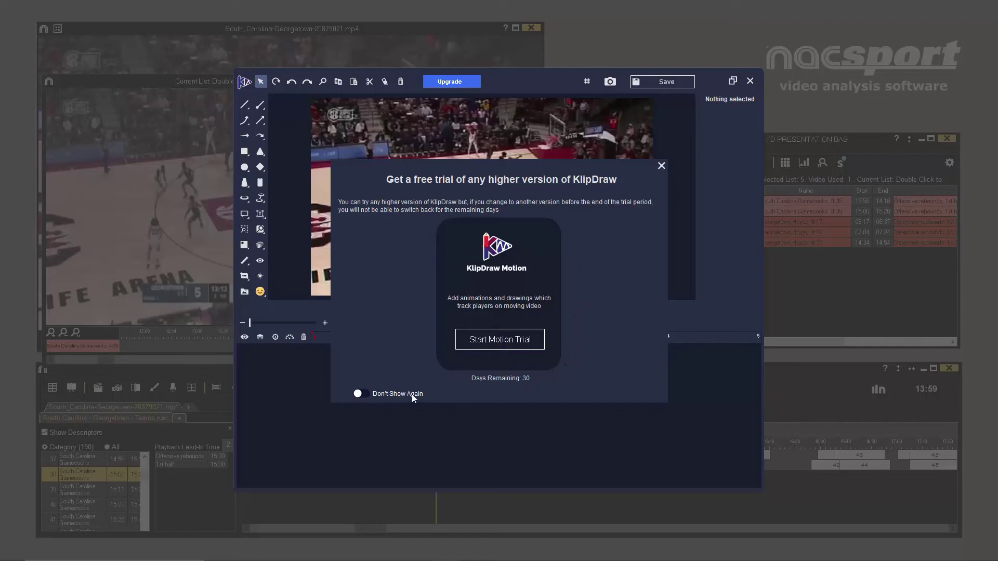
click(358, 395)
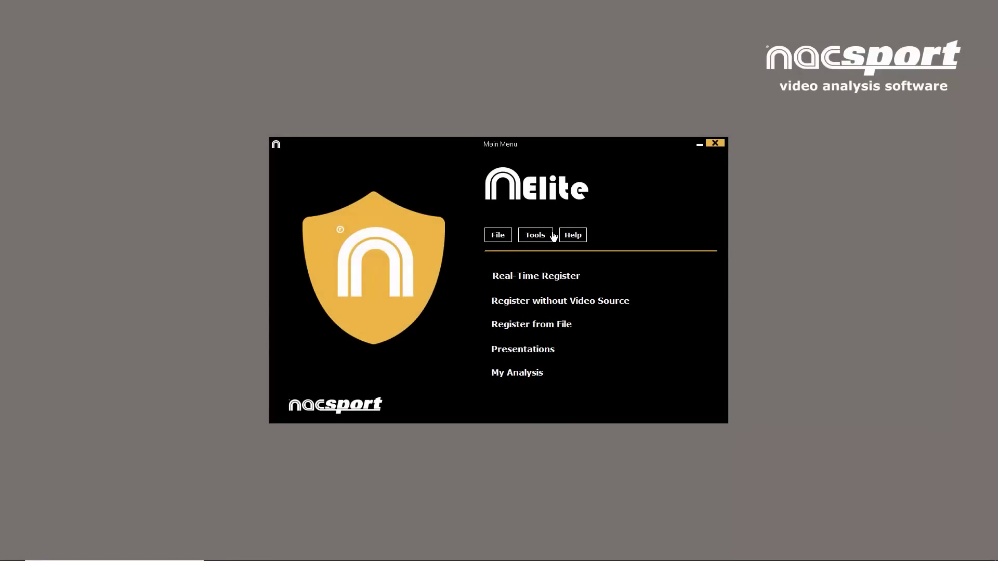
View the KlipDraw tab under Tools > Options General Configuration.
click(534, 235)
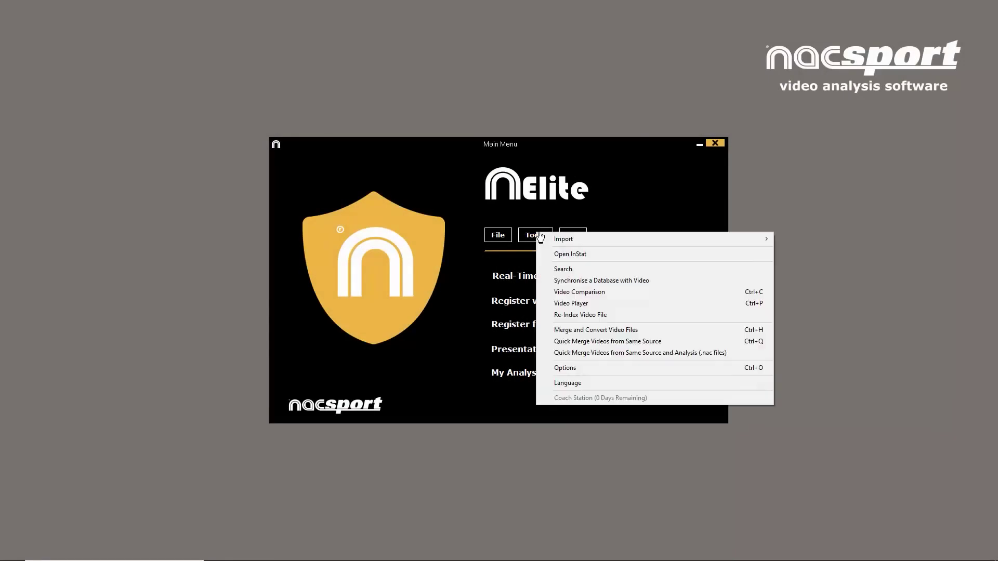
click(564, 368)
click(358, 323)
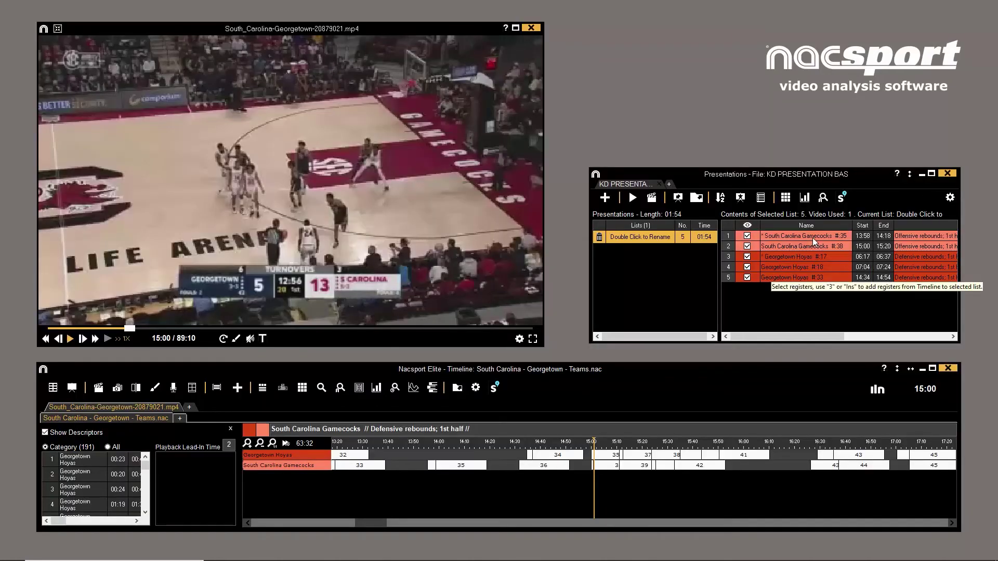
Try editing the first Gamecocks clip's Animate arrow drawing, accept the Motion licence warning, and keep the drawing.
double_click(813, 238)
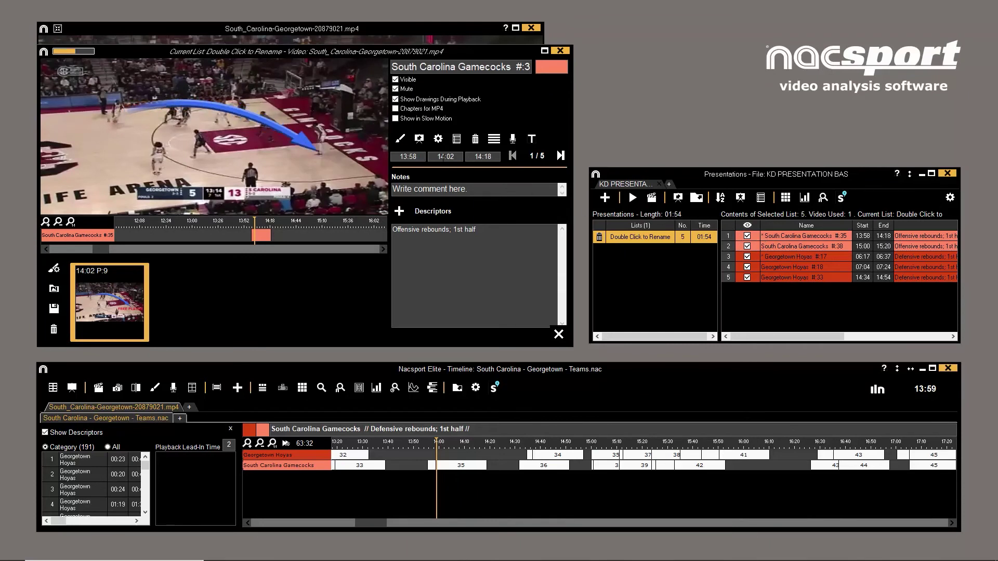
click(399, 141)
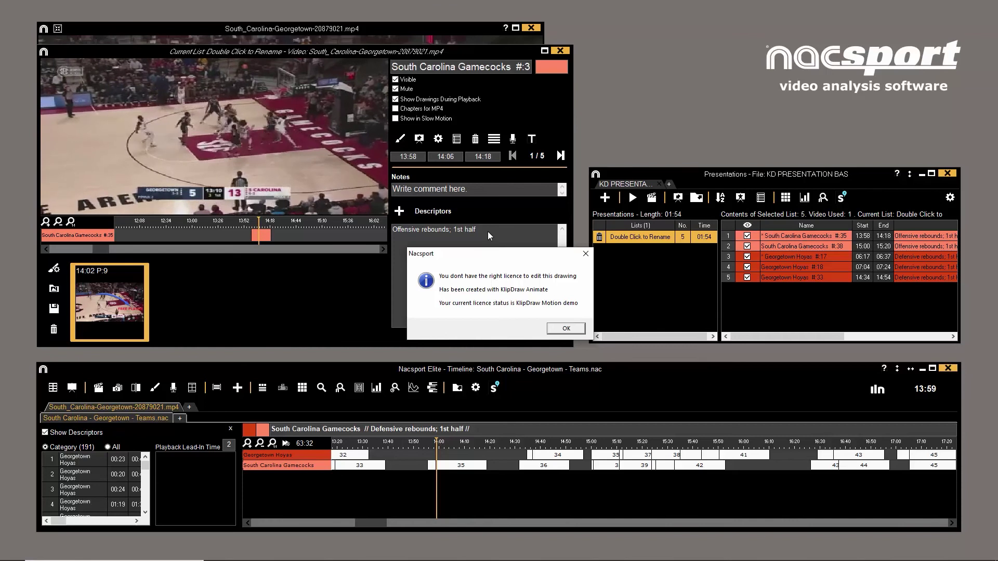
click(567, 329)
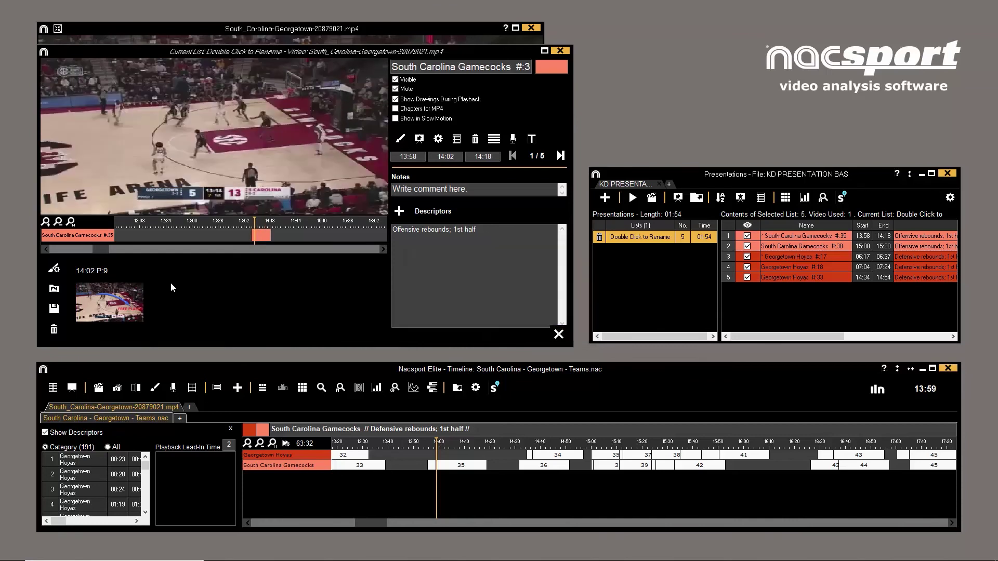
click(54, 332)
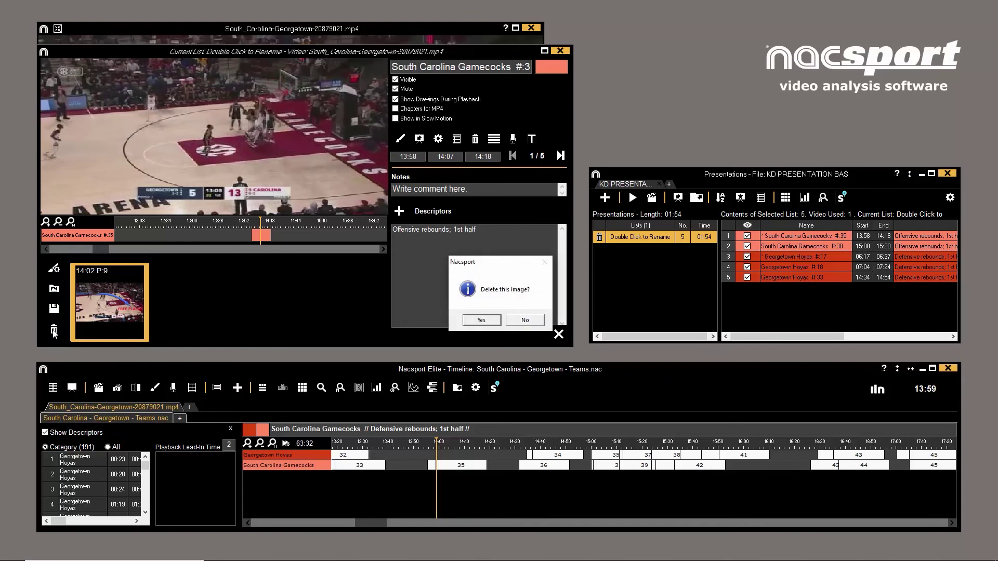
click(524, 320)
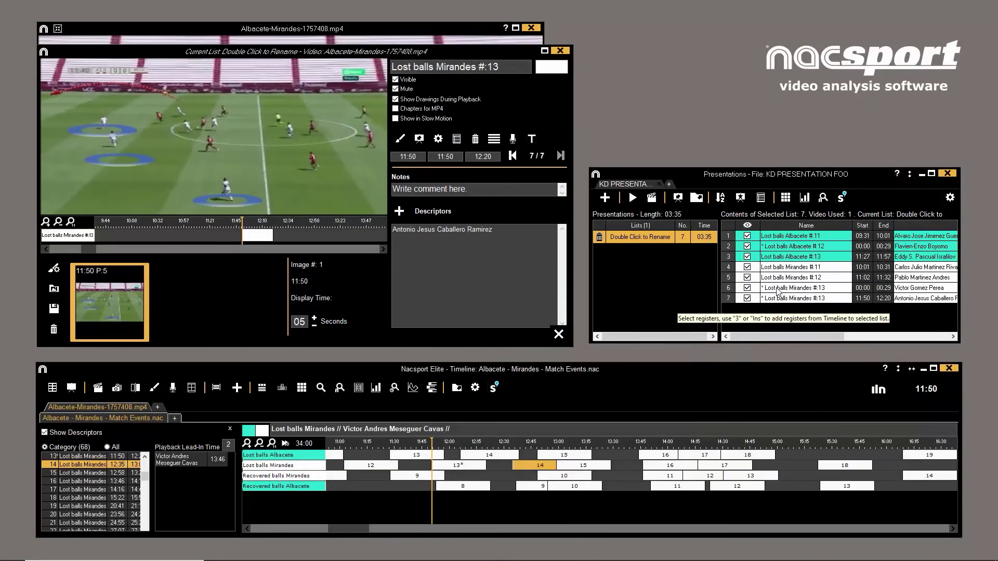
Inspect the blue player-circle drawing in KlipDraw, then delete it from Lost balls Mirandes #:13.
click(54, 268)
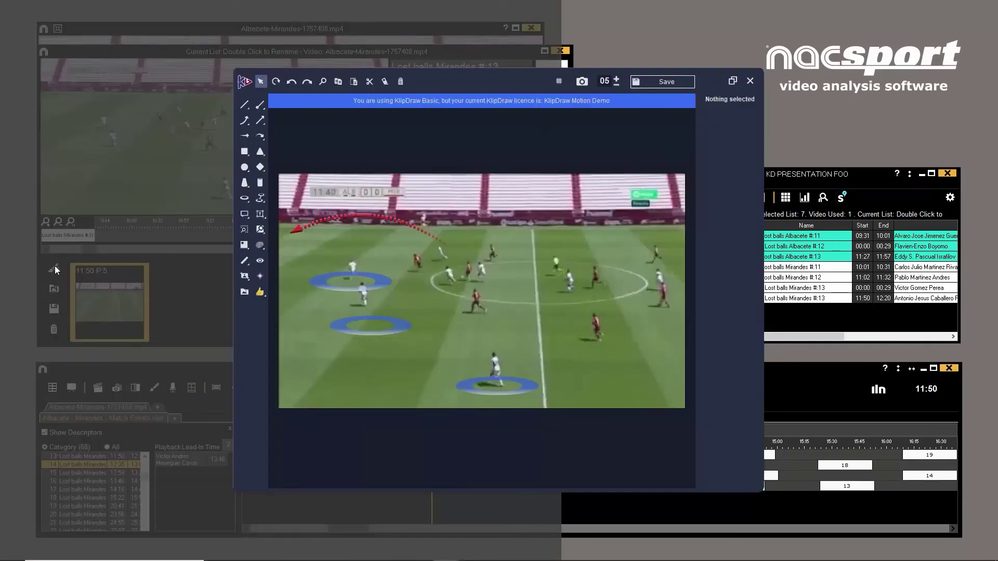
click(325, 283)
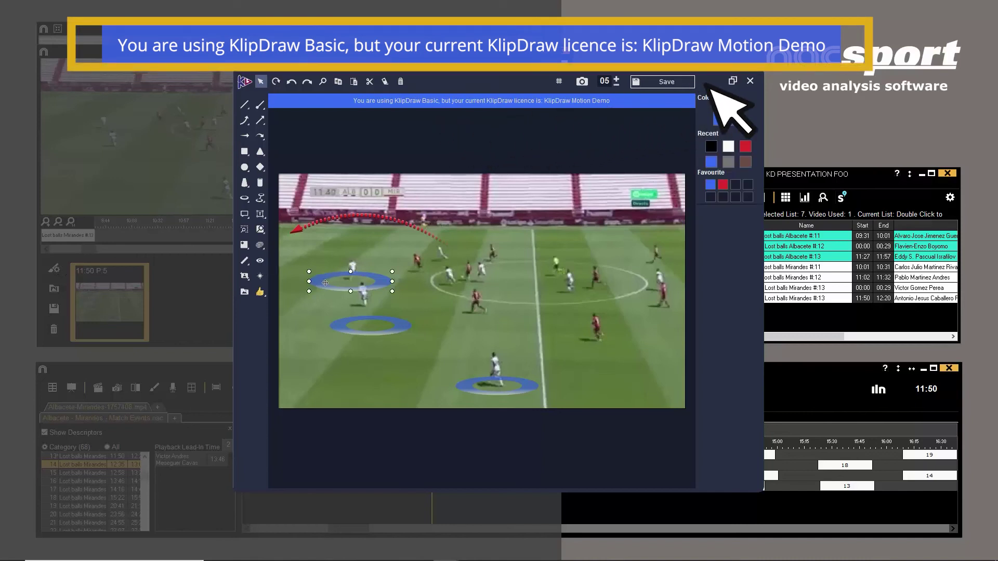
click(750, 79)
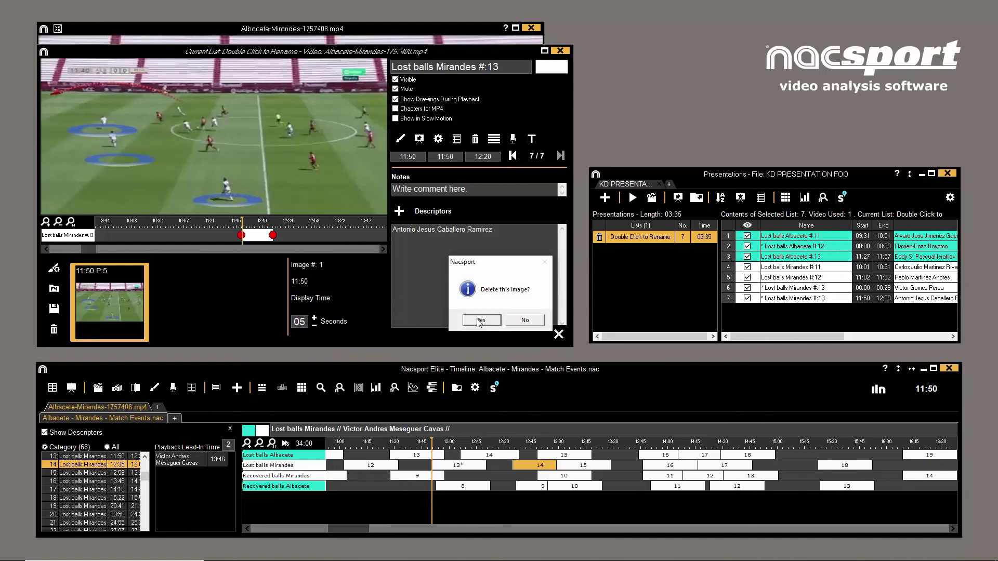
click(481, 321)
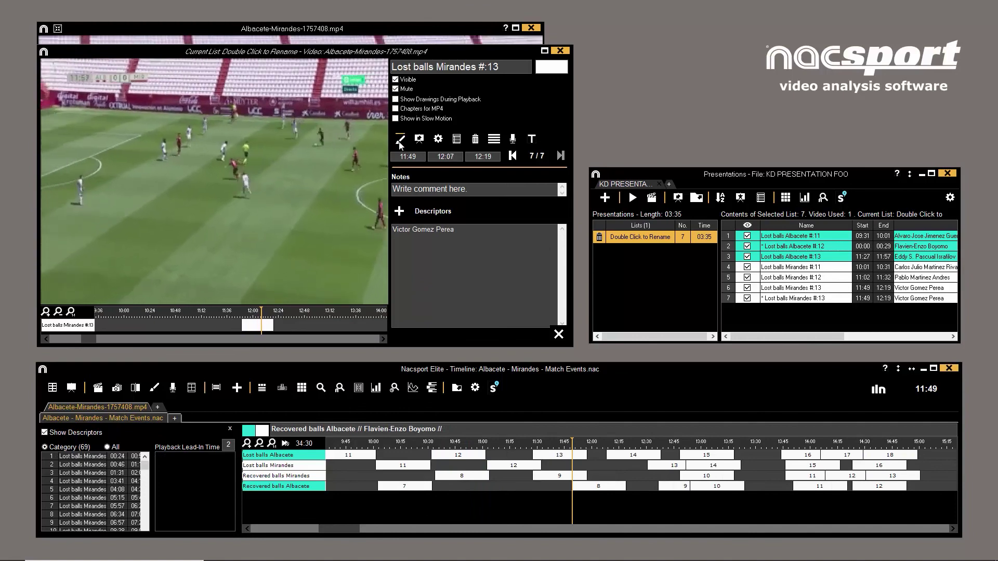